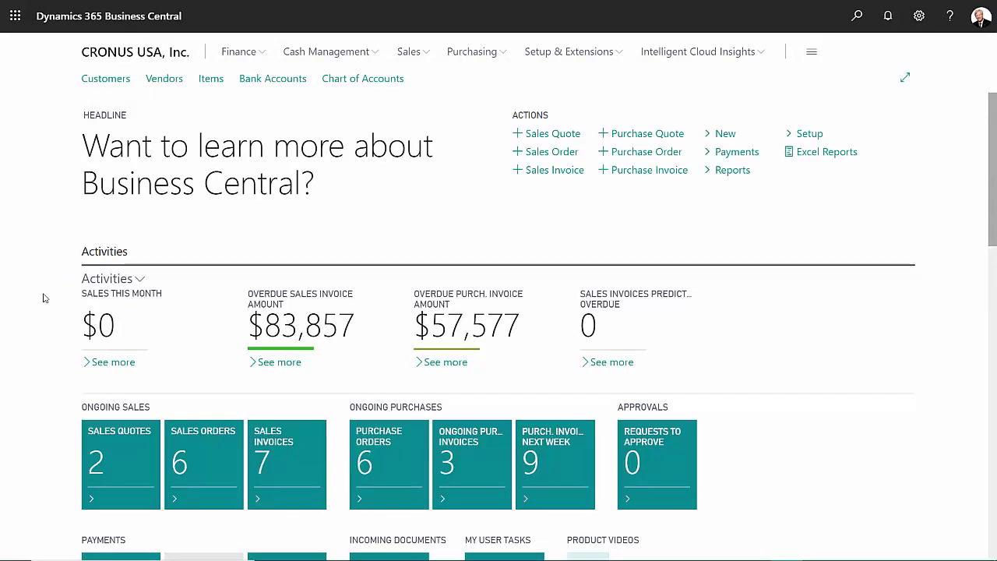
Create a new purchase order and begin personalizing its Lines part
click(648, 152)
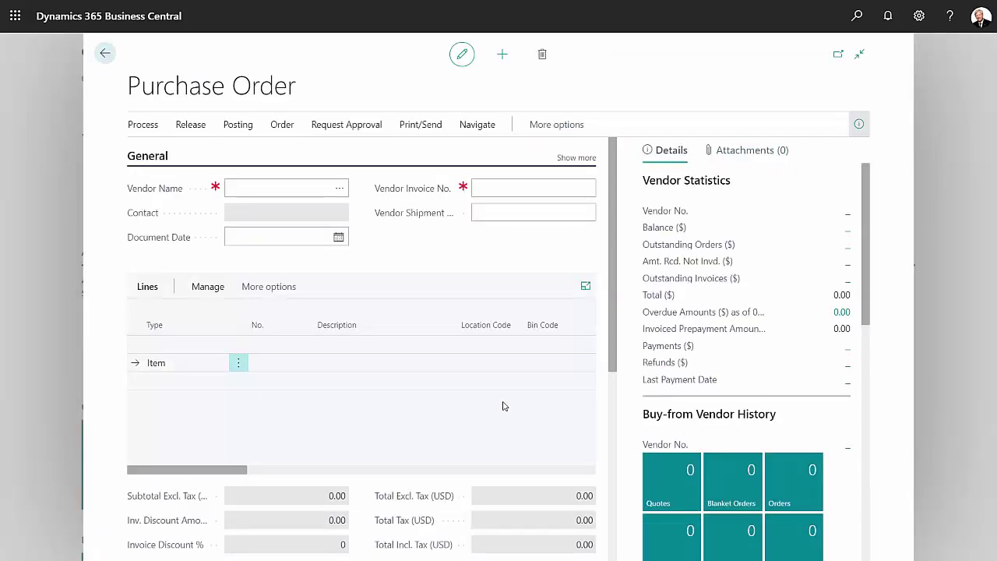
click(919, 16)
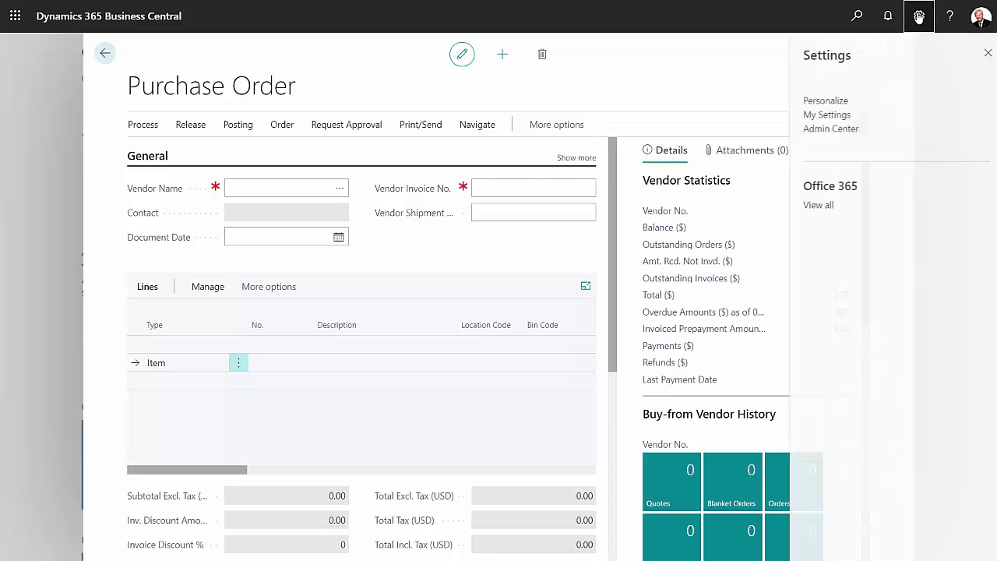
click(820, 101)
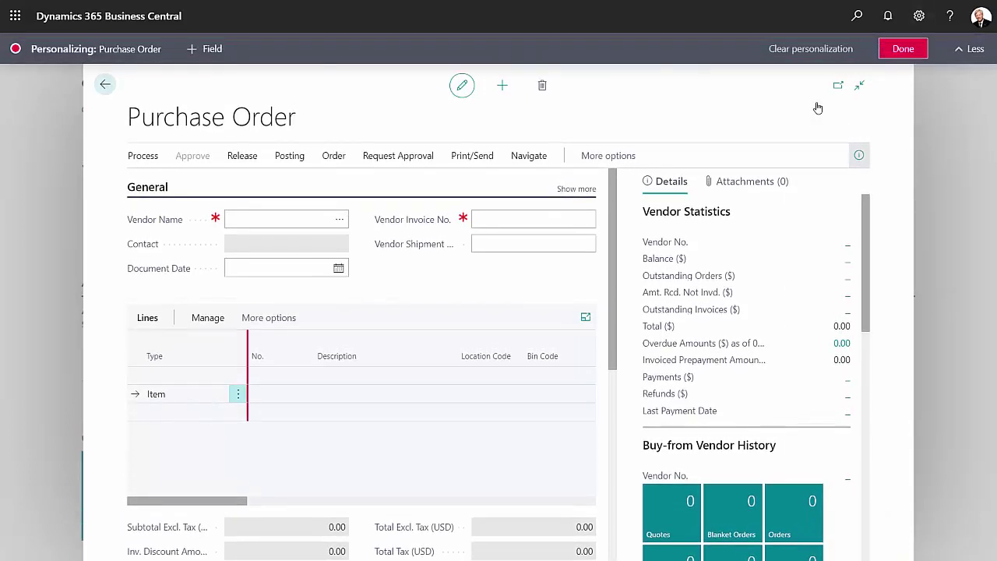
click(491, 435)
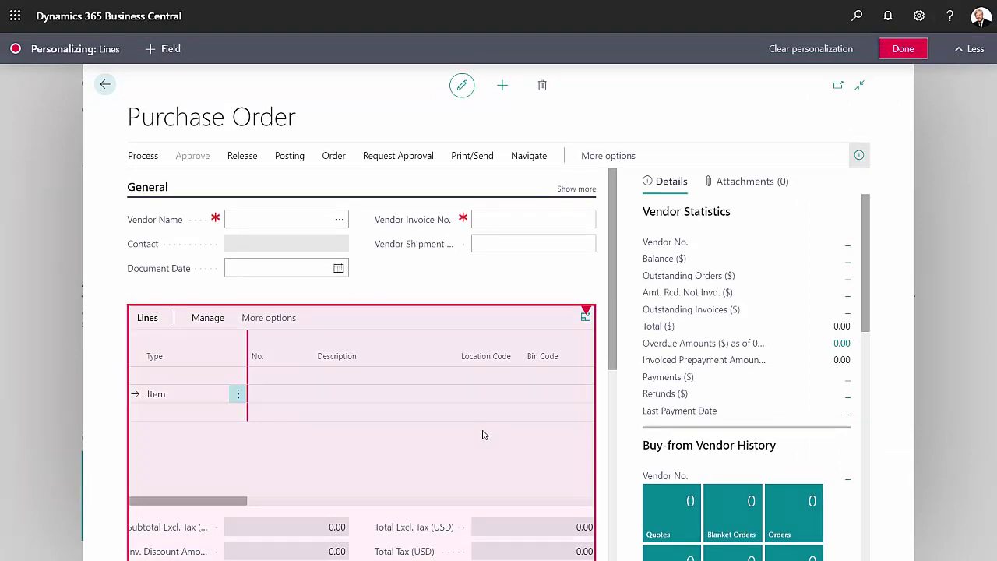
Add the Deferral Code field to the lines grid after Project Code
click(160, 49)
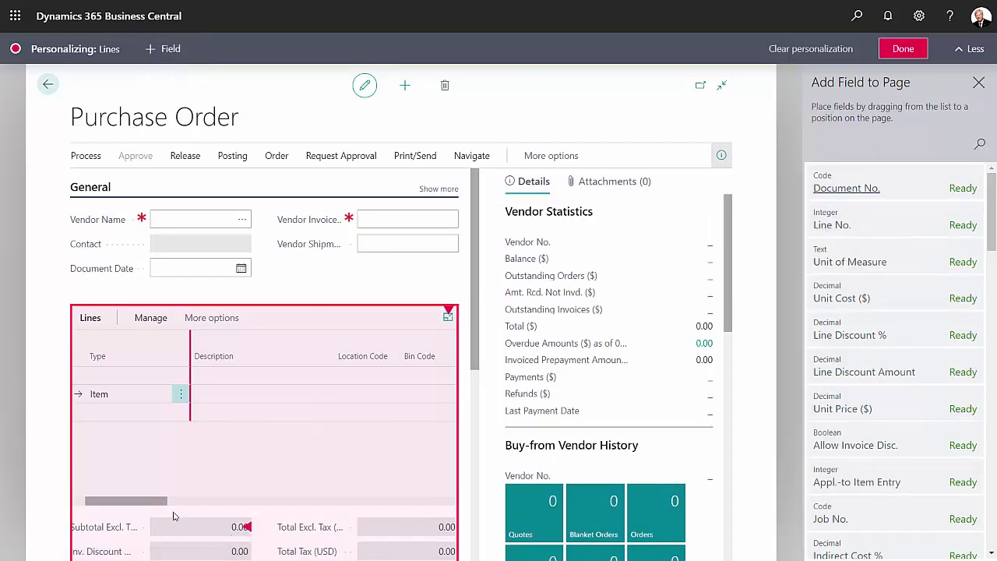
drag(161, 501, 457, 507)
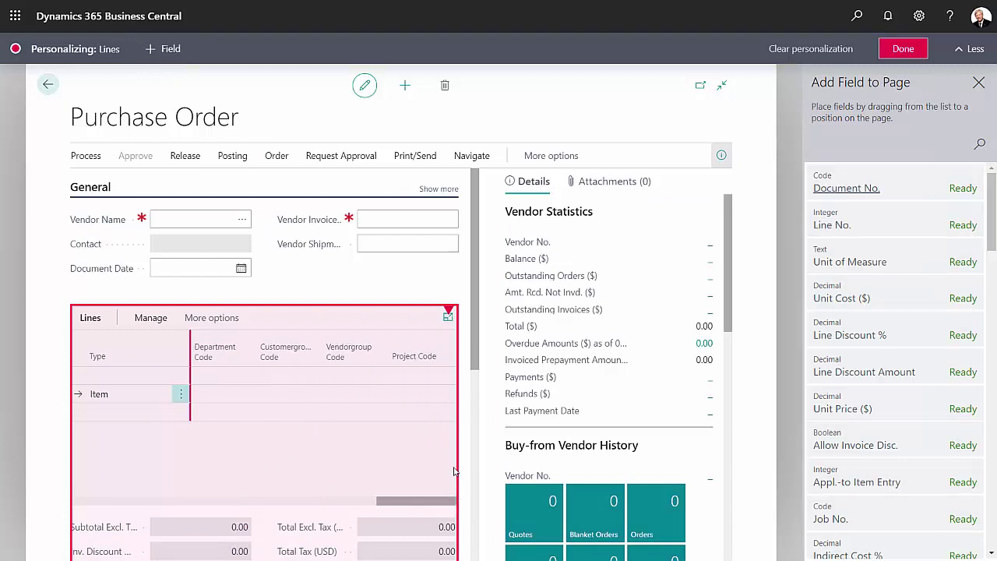
click(979, 143)
text(def)
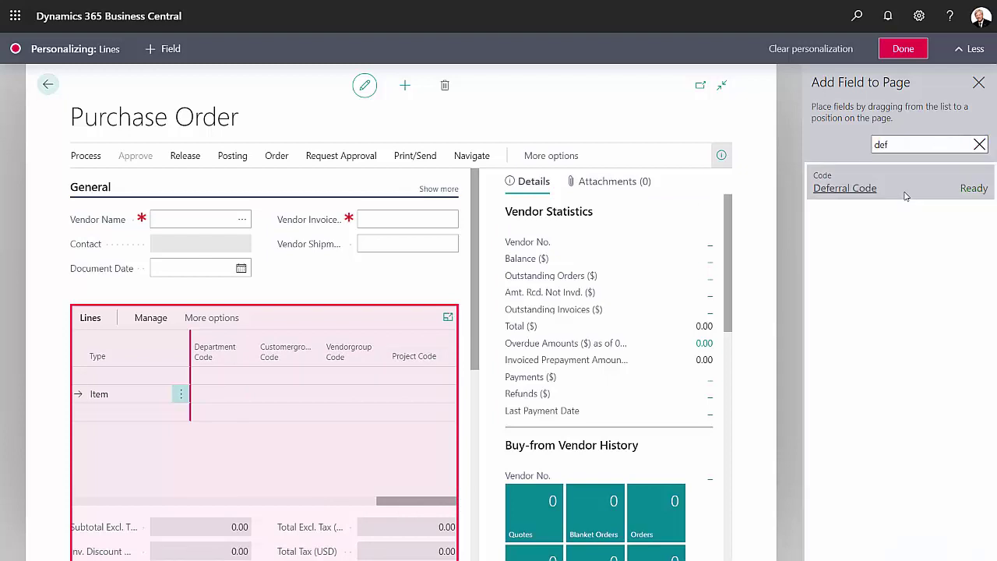
drag(906, 195, 449, 365)
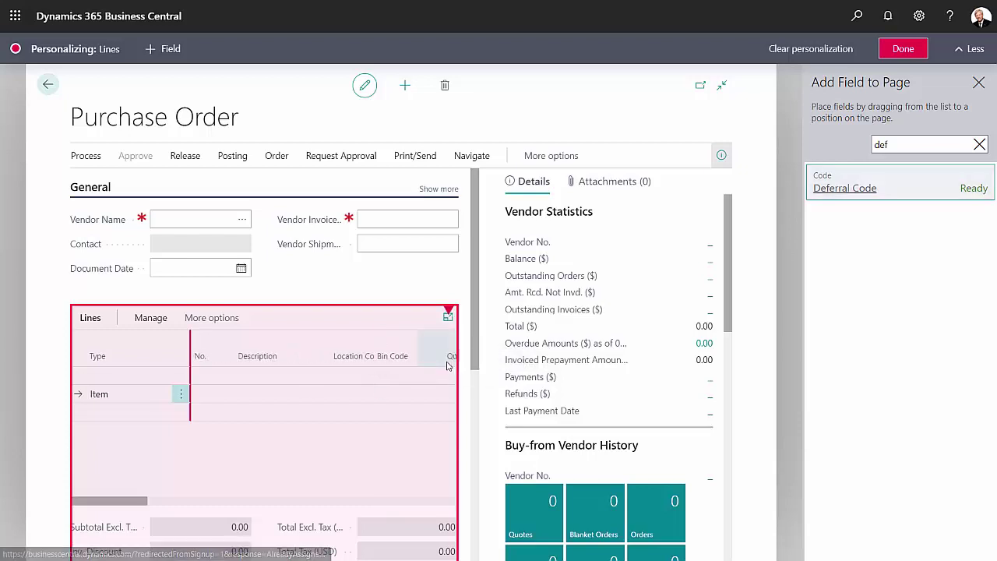
drag(128, 501, 436, 521)
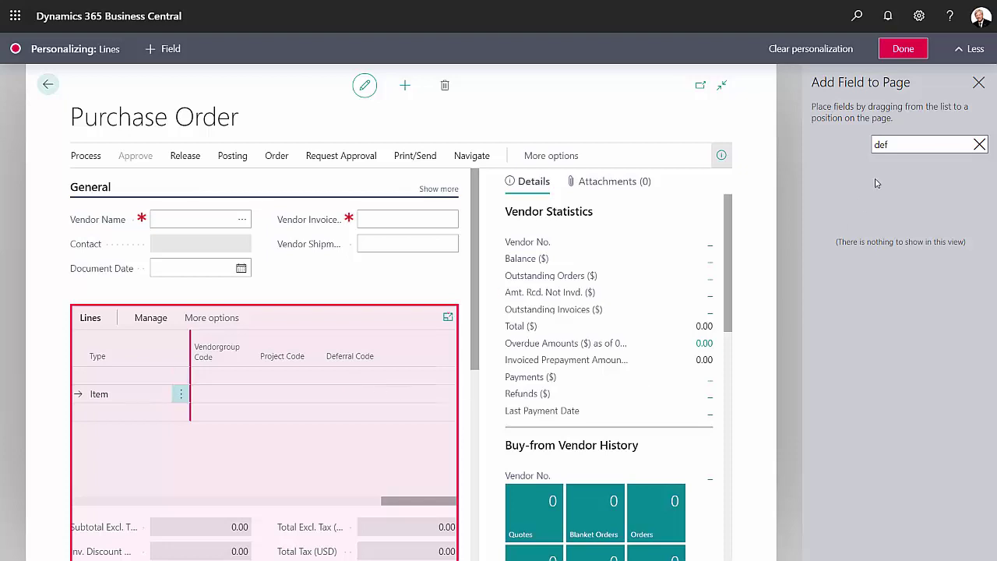
Finish personalizing the page and enter the order's vendor invoice number
click(905, 48)
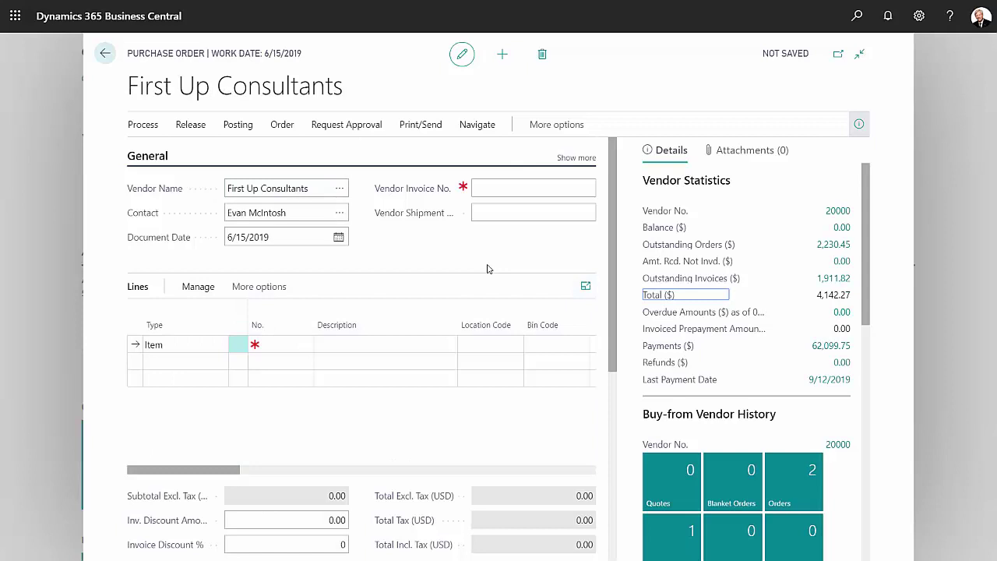
click(496, 188)
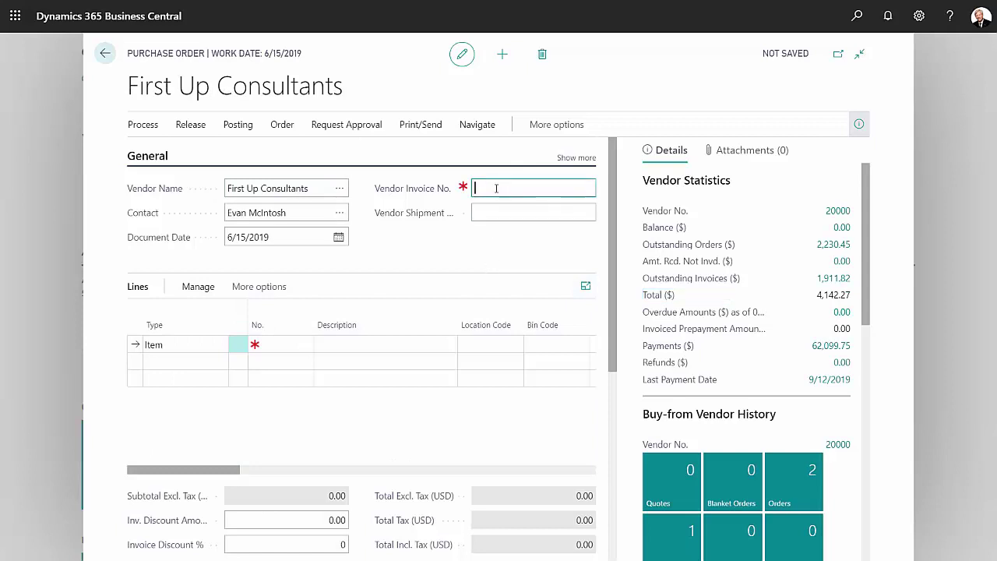
text(786789789)
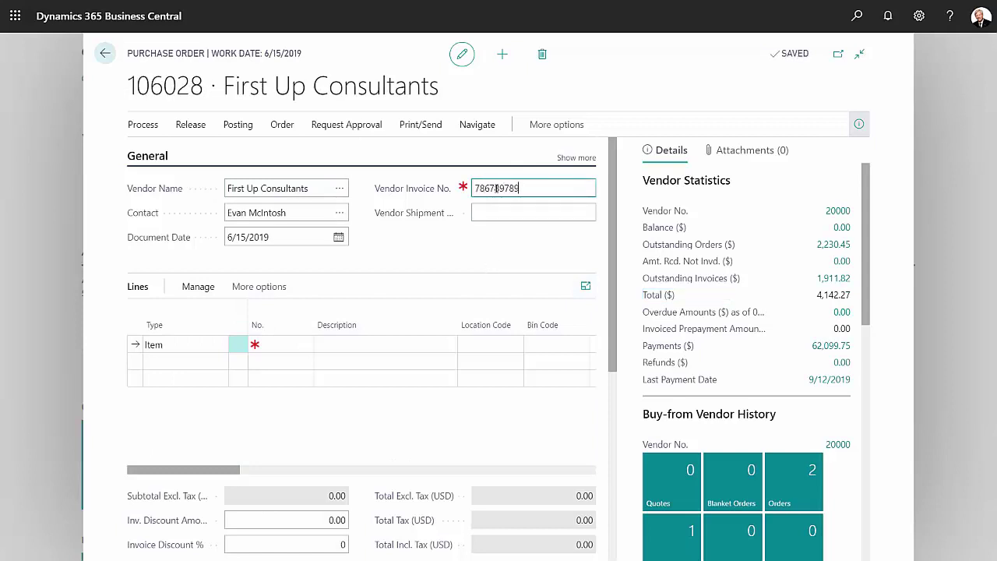
click(488, 214)
Make the first line a G/L Account line for 60200 Advertising Expense
click(218, 347)
click(222, 351)
click(222, 351)
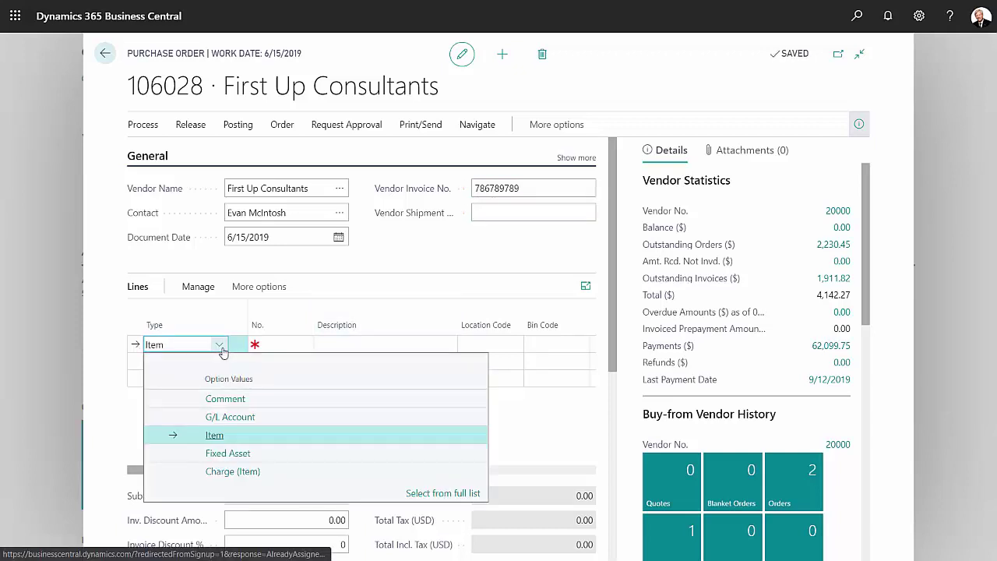
click(228, 418)
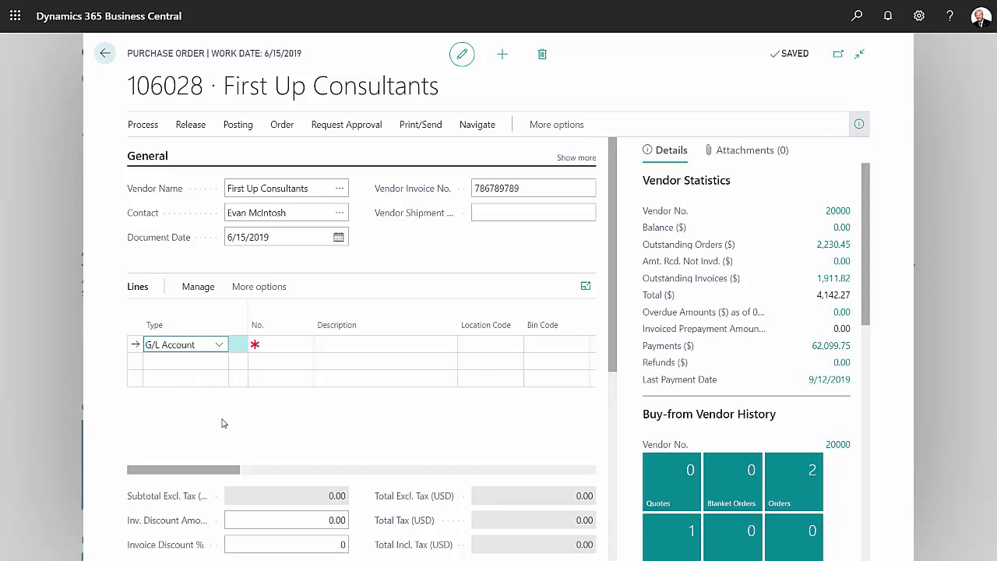
click(299, 350)
click(302, 348)
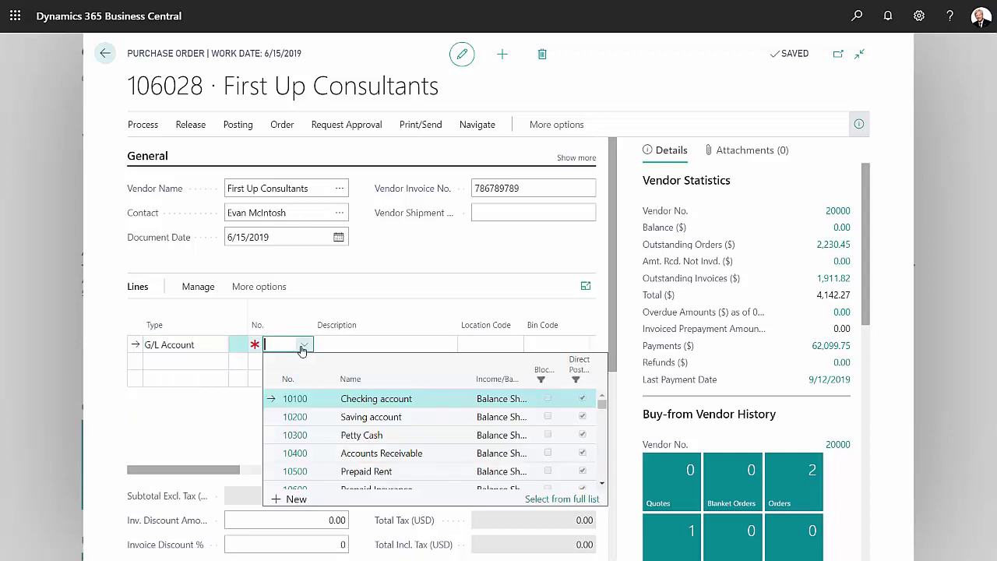
scroll(321, 402, down, 10)
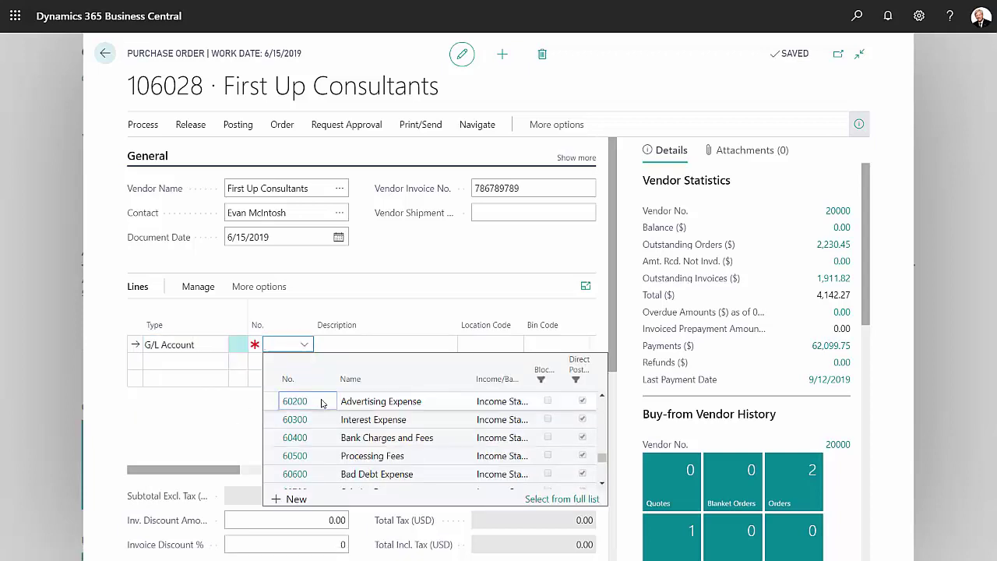
click(321, 403)
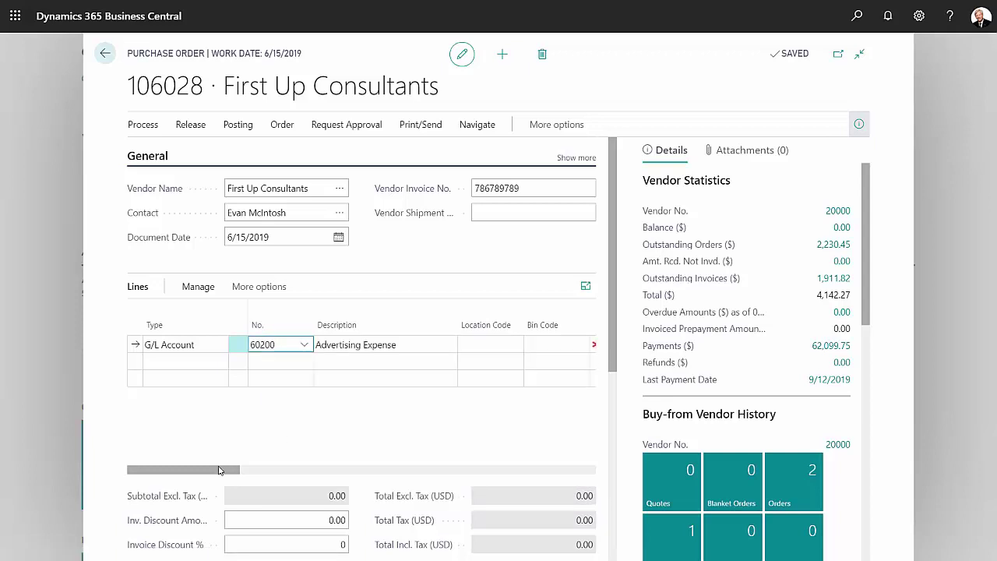
Enter quantity 1 and a 25,000 direct unit cost on the line
drag(232, 470, 287, 480)
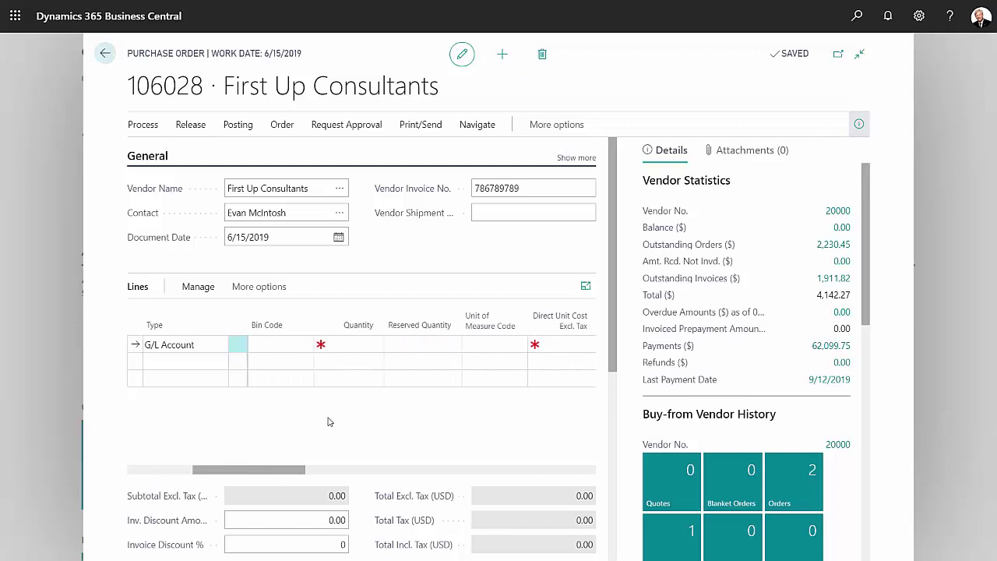
click(370, 342)
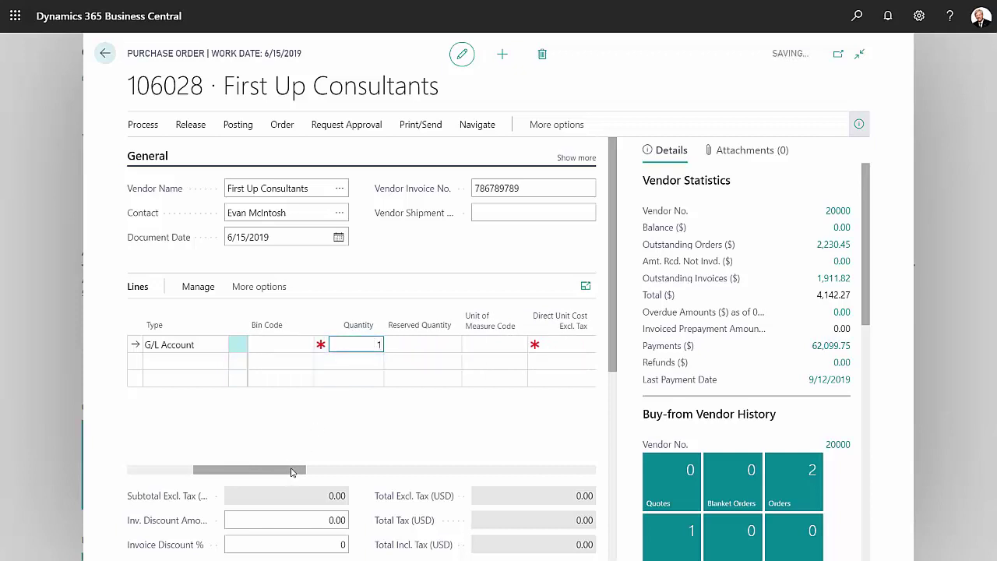
drag(284, 473, 305, 473)
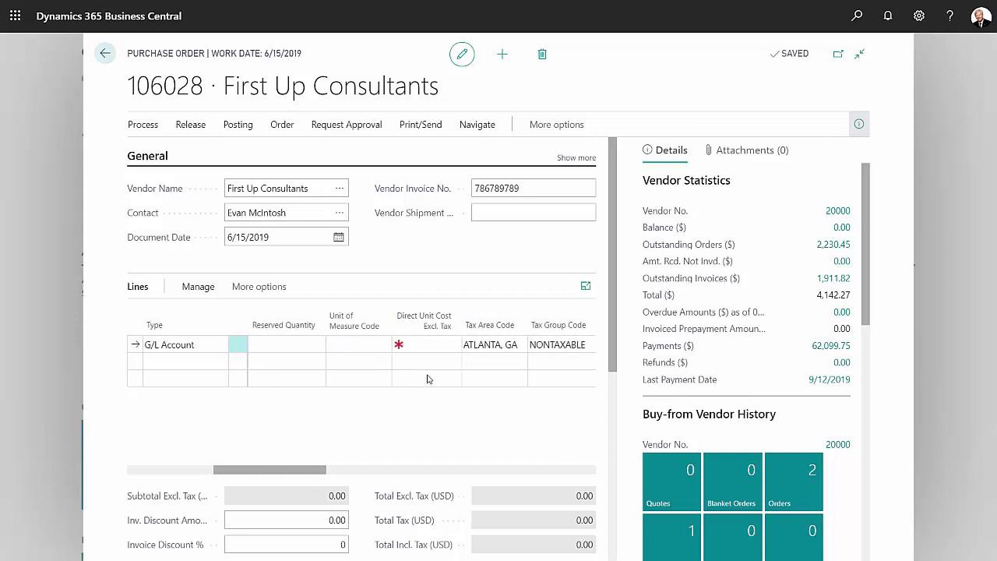
click(443, 344)
text(25000)
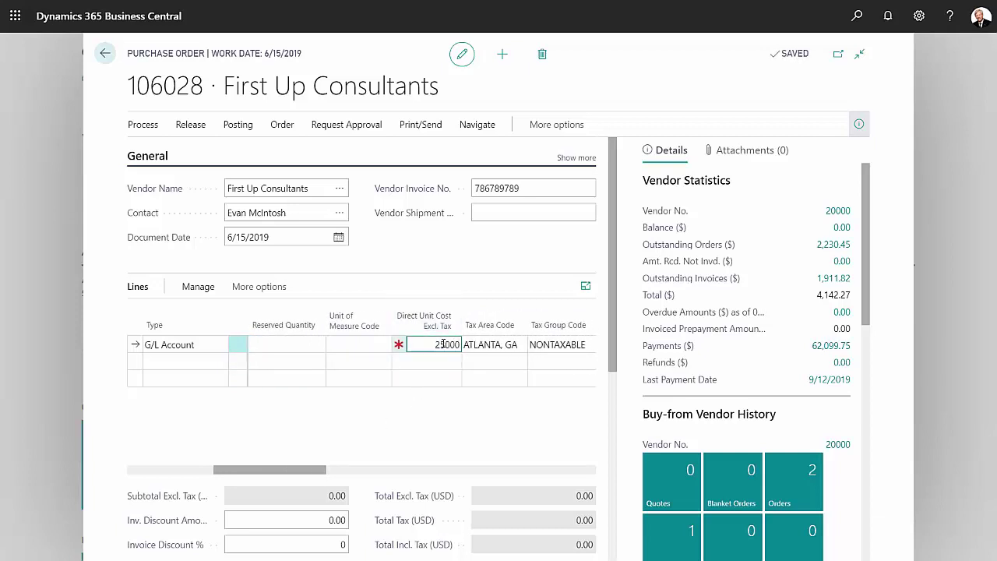
key(Tab)
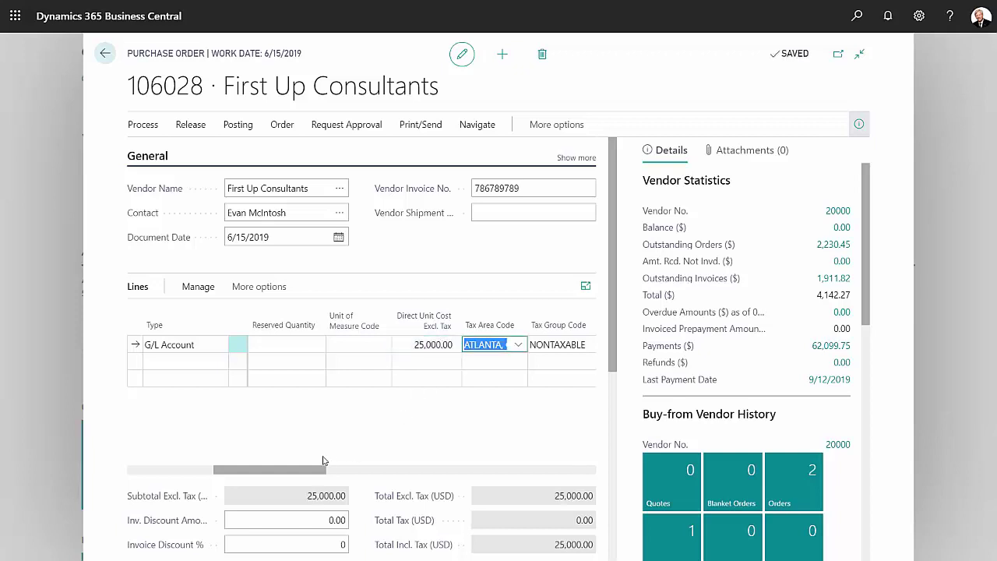
Assign deferral code PREPDINS to the Advertising Expense line
drag(304, 471, 587, 487)
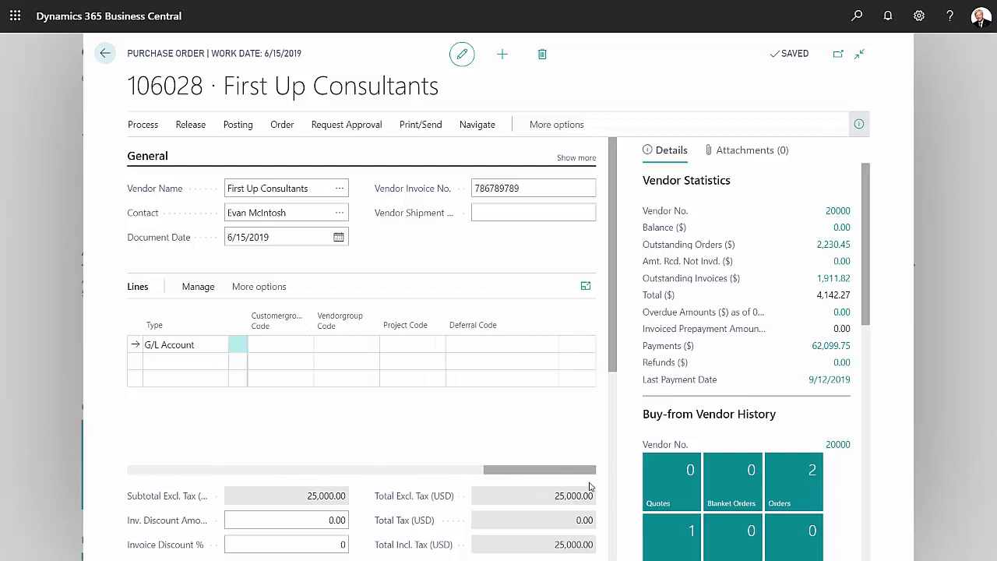
click(545, 345)
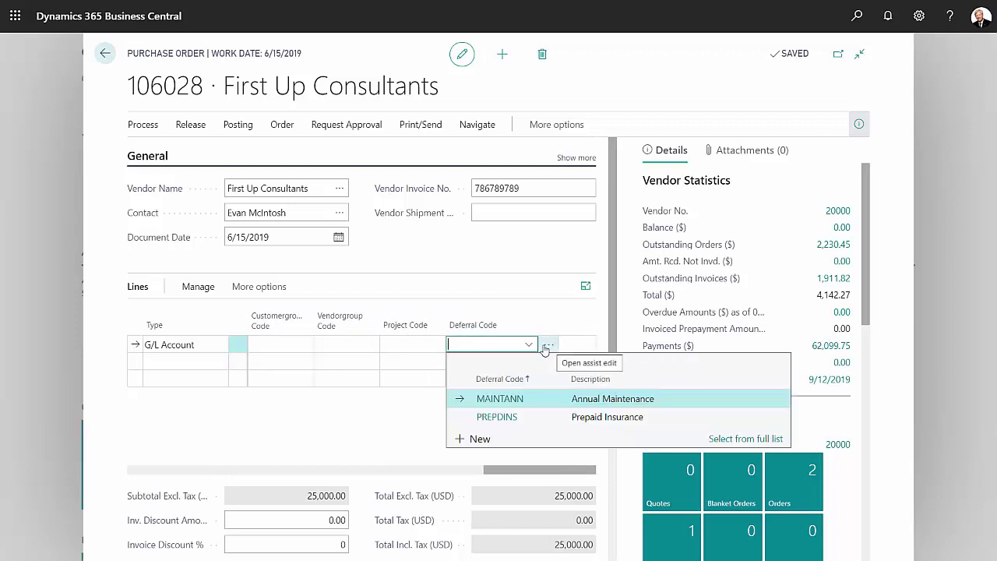
click(545, 419)
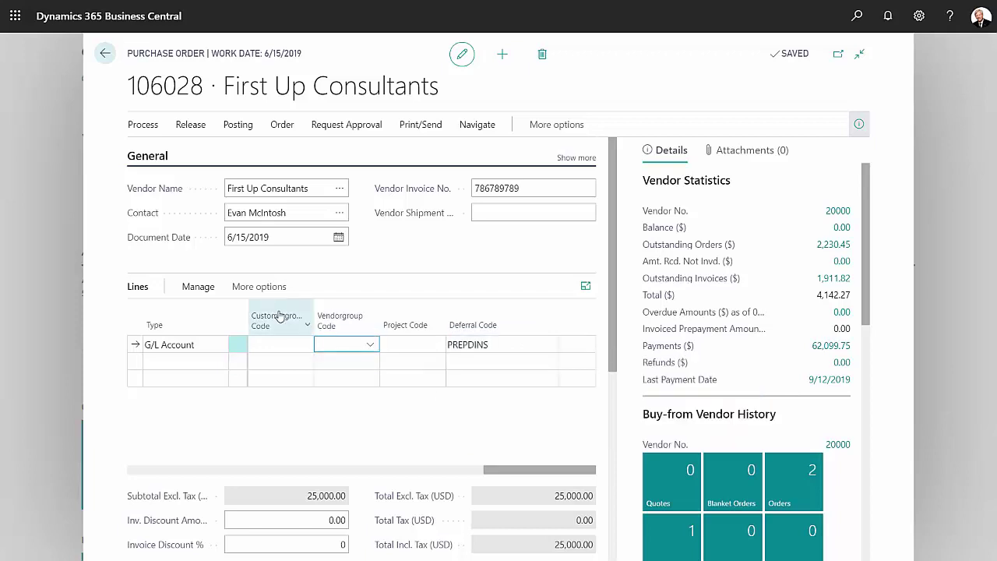
Change the line's deferral schedule from 12 to 8 periods and recalculate it to 3,125.00 each
click(251, 288)
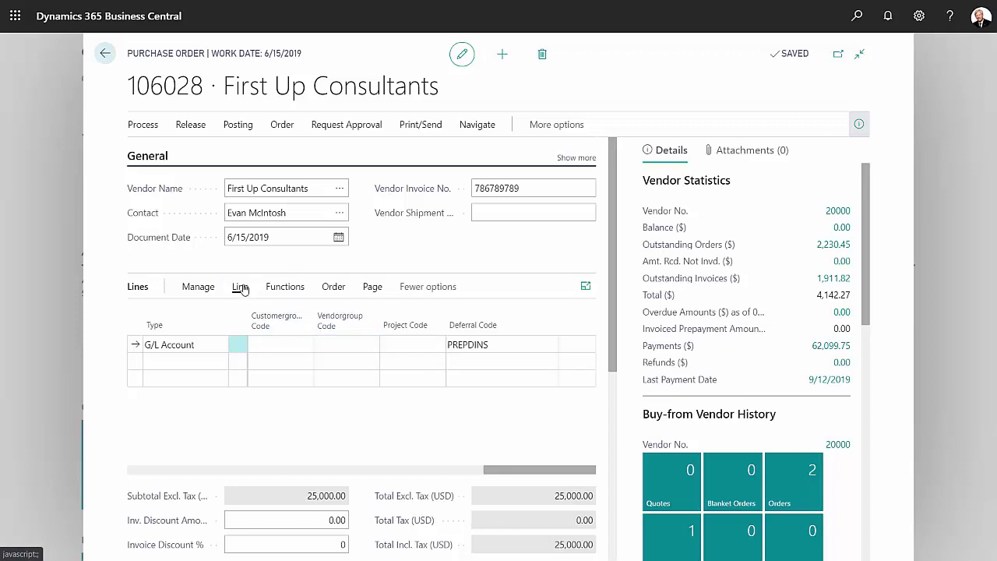
click(241, 287)
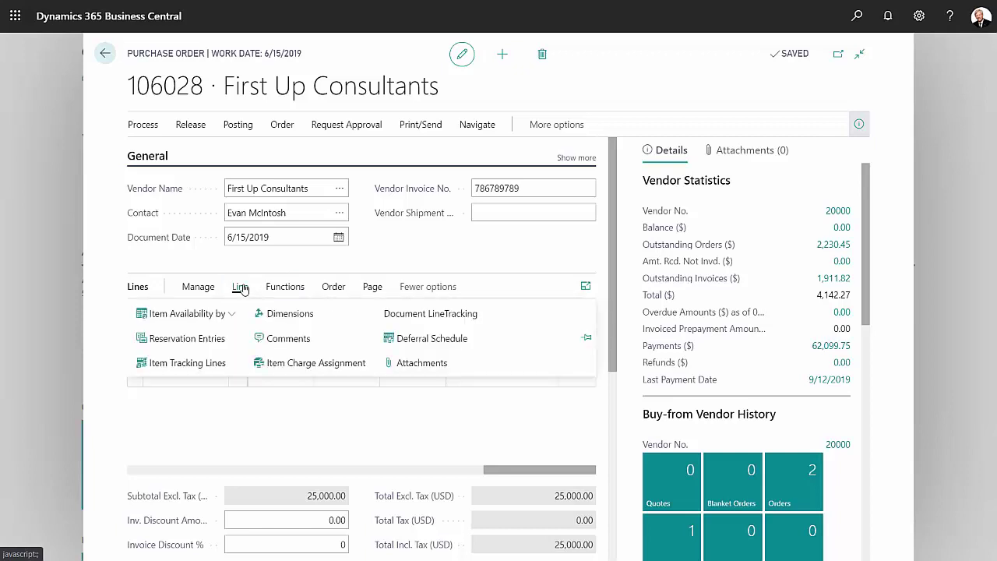
click(407, 338)
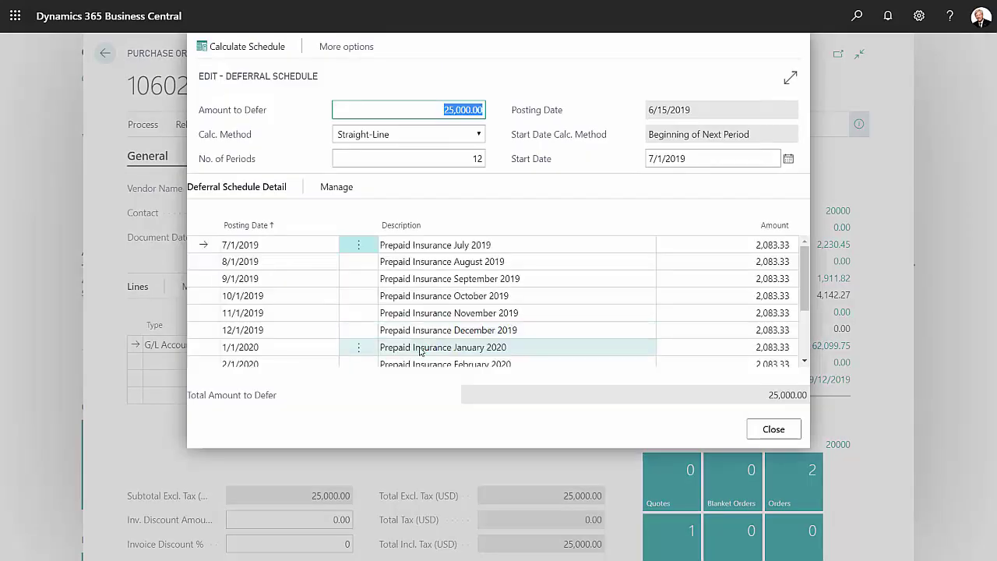
scroll(808, 296, down, 3)
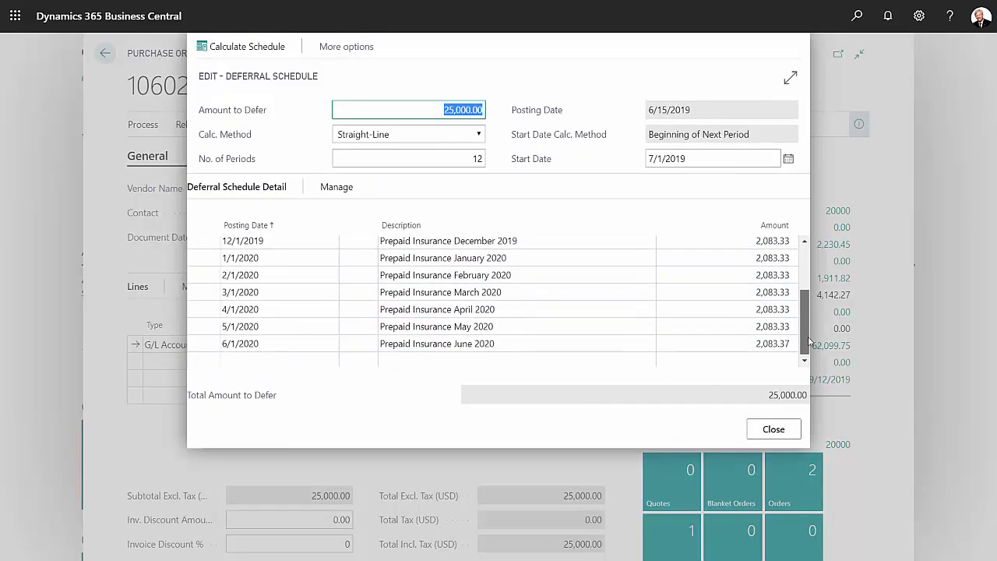
scroll(806, 288, up, 3)
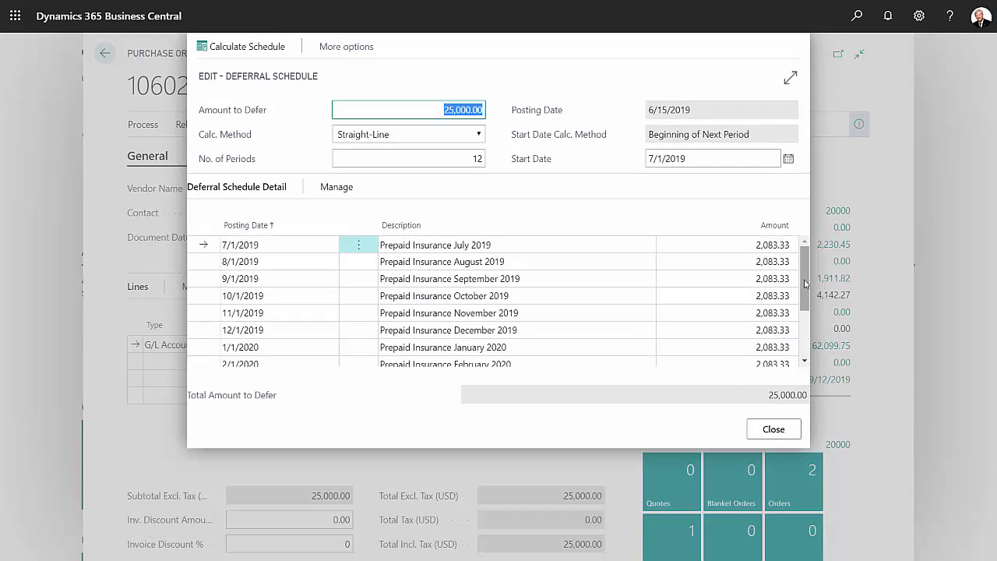
click(468, 158)
drag(468, 159, 480, 158)
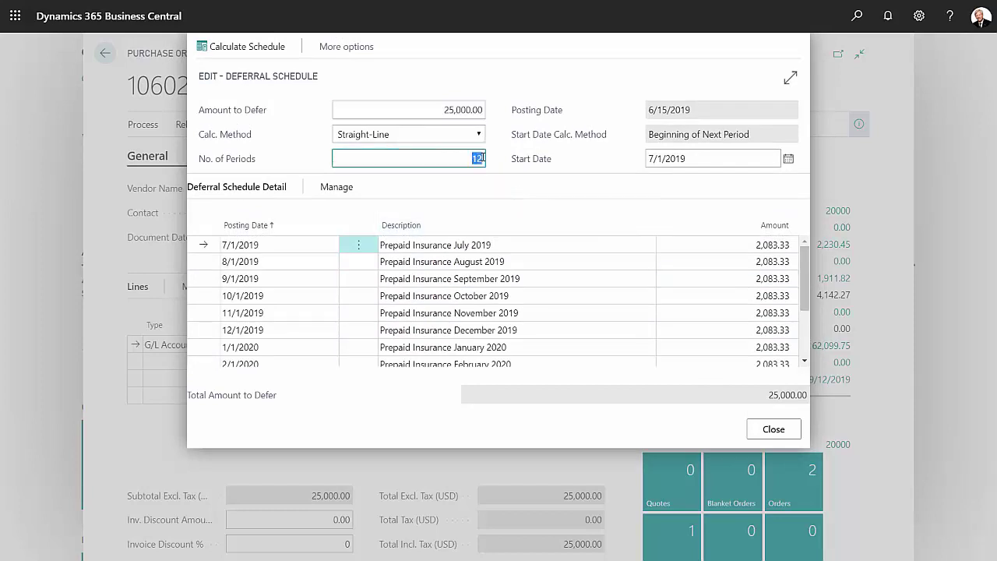
text(8)
key(Tab)
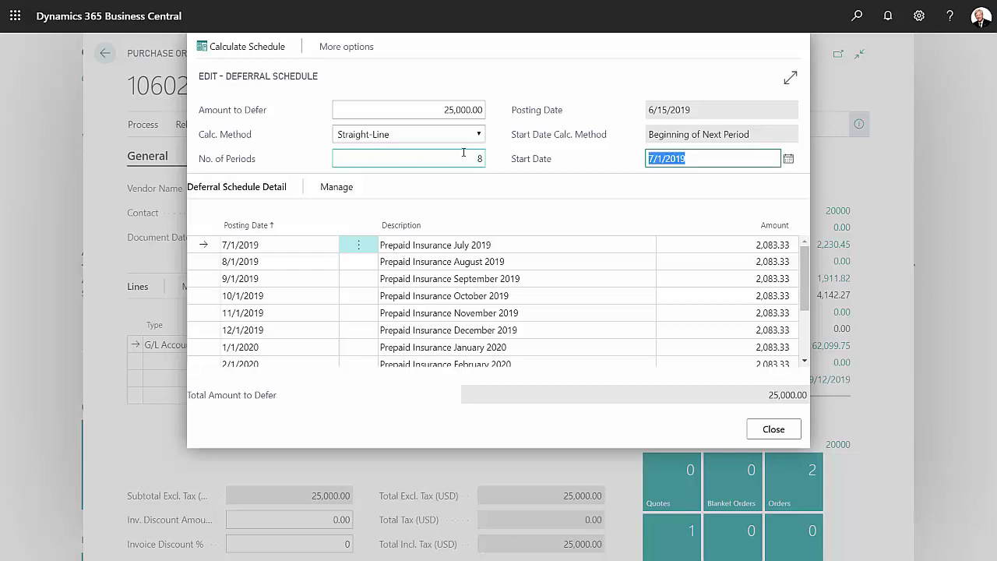
click(262, 48)
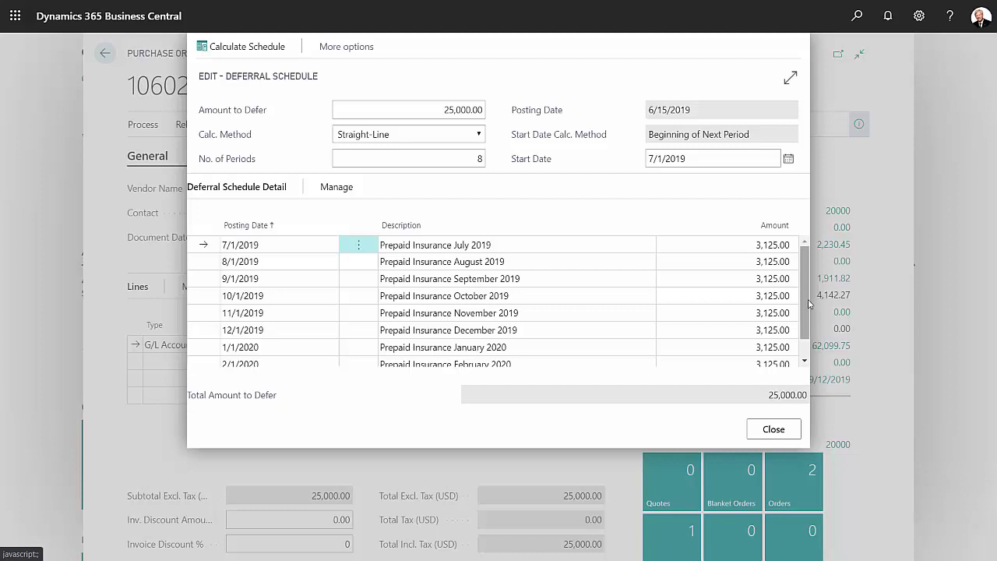
drag(808, 303, 806, 340)
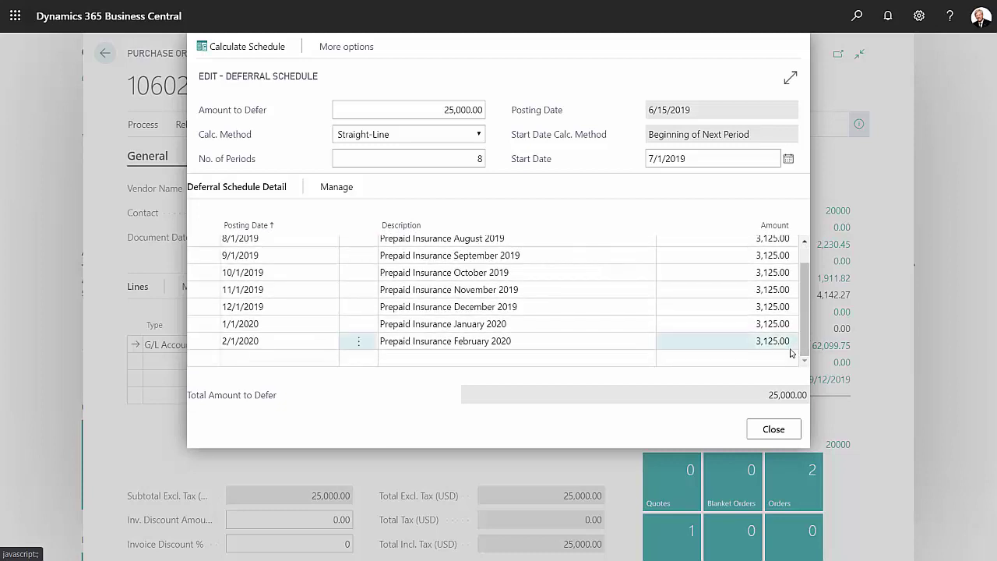
Close the deferral schedule, leave the order, and open Deferral Templates via search
click(770, 430)
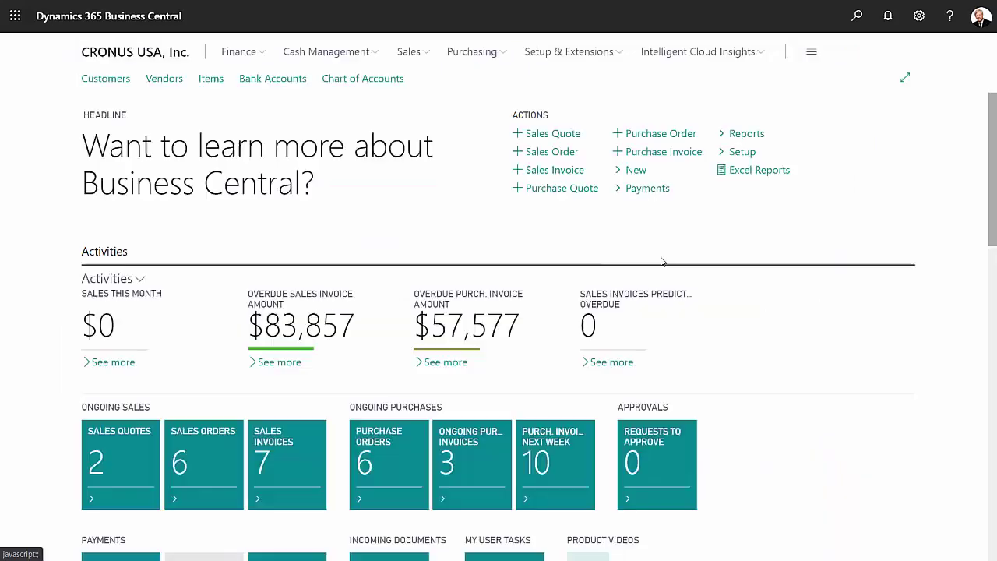
click(104, 53)
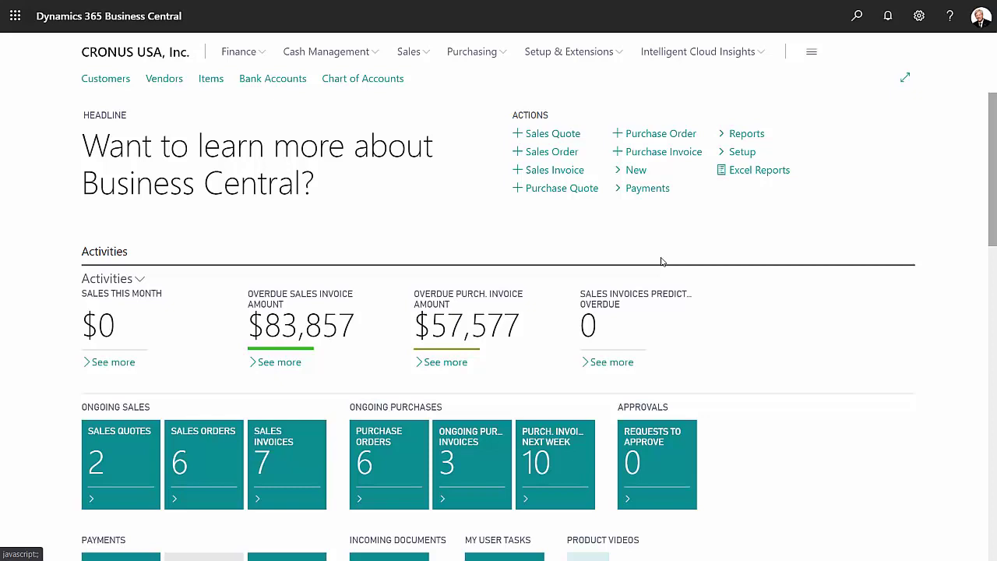
click(856, 16)
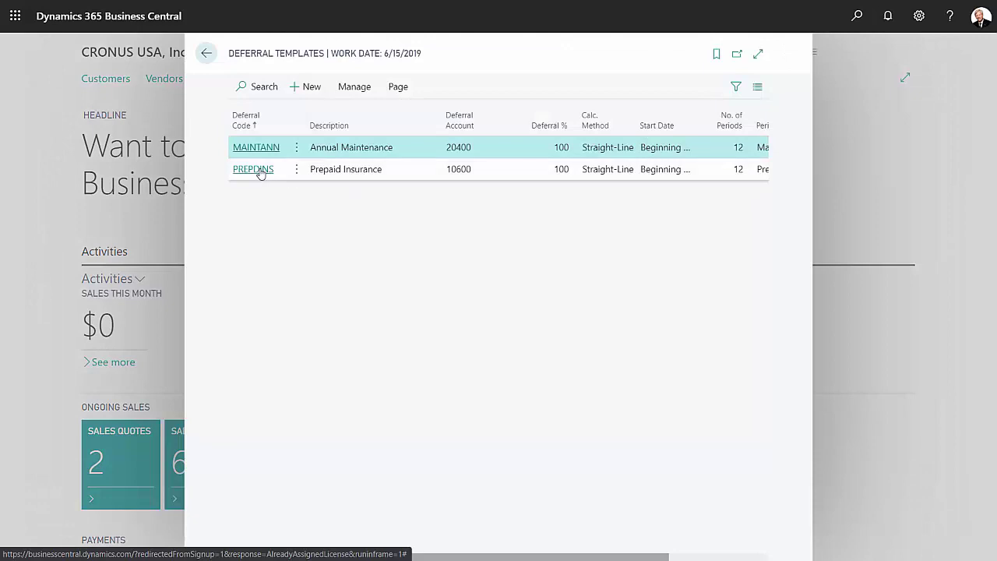
Inspect the PREPDINS template's Period Desc. and Deferral Account without changes, then close it
click(254, 169)
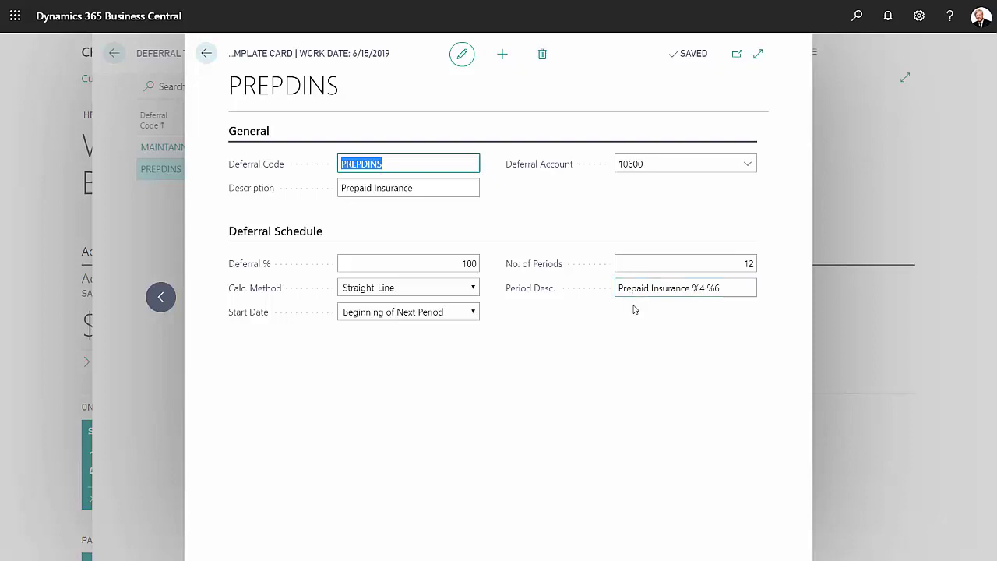
mouse_move(533, 293)
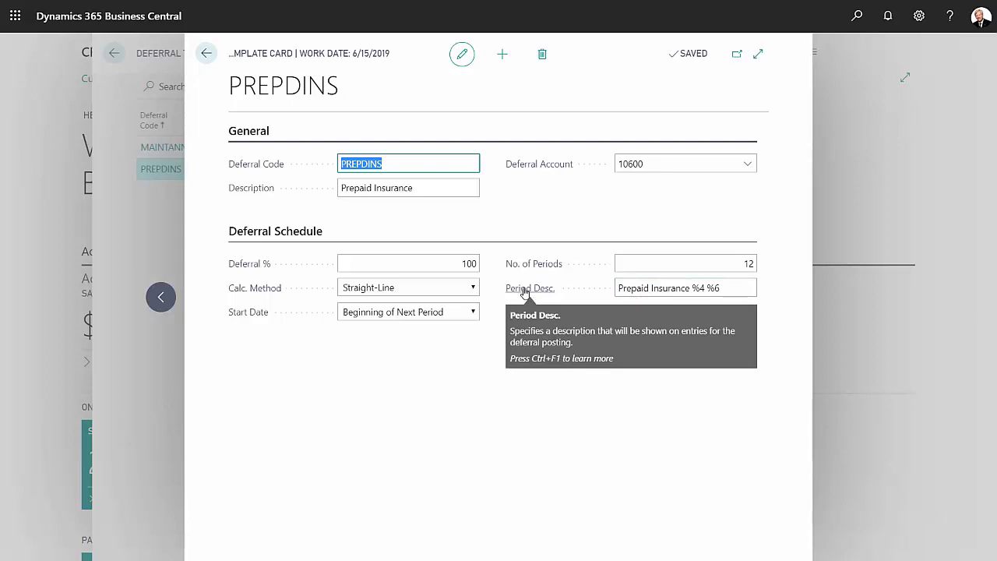
click(694, 291)
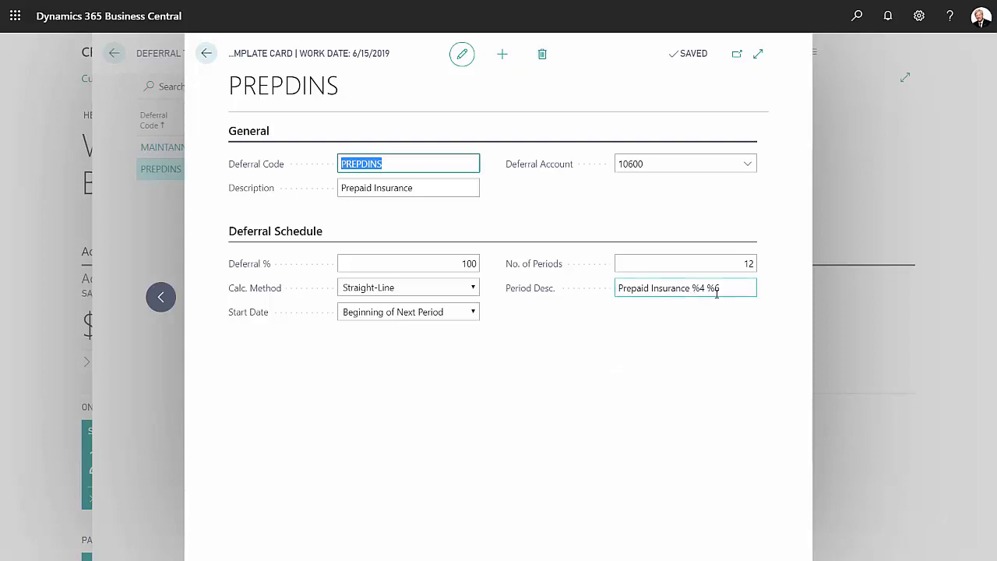
click(484, 214)
mouse_move(510, 171)
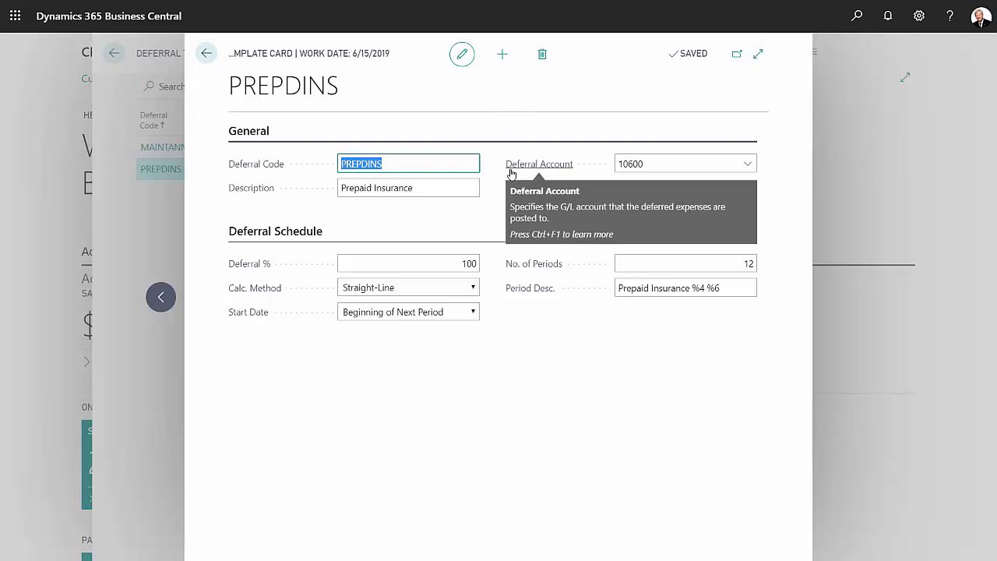
click(208, 53)
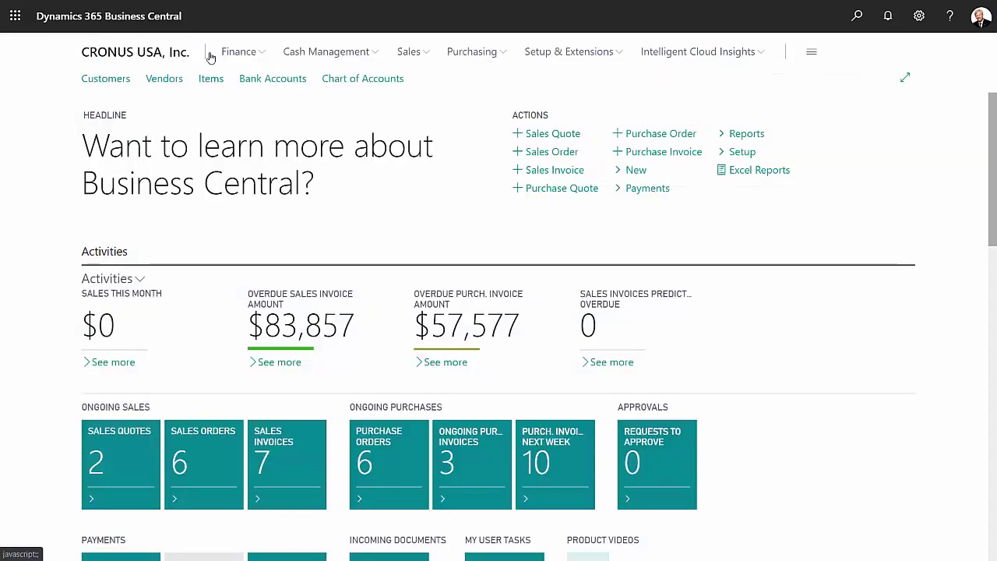
Drill into account 10600 Prepaid Insurance's September debit entries from its monthly G/L balance
click(251, 53)
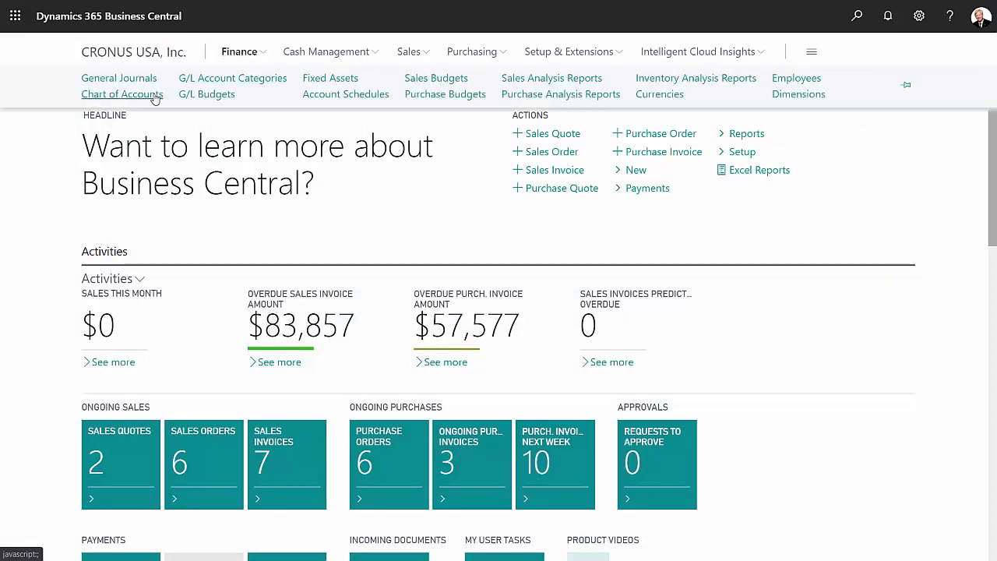
click(155, 97)
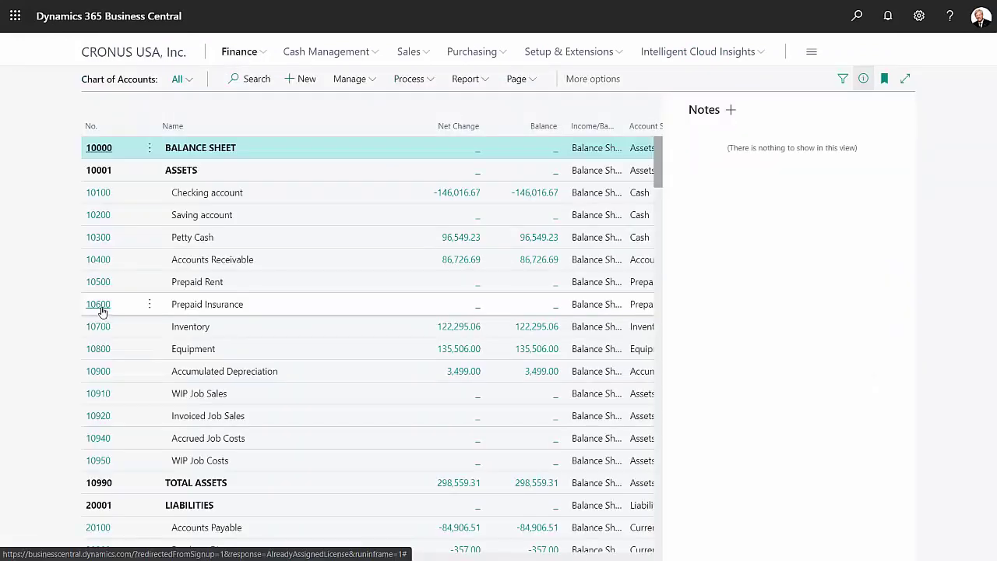
click(97, 307)
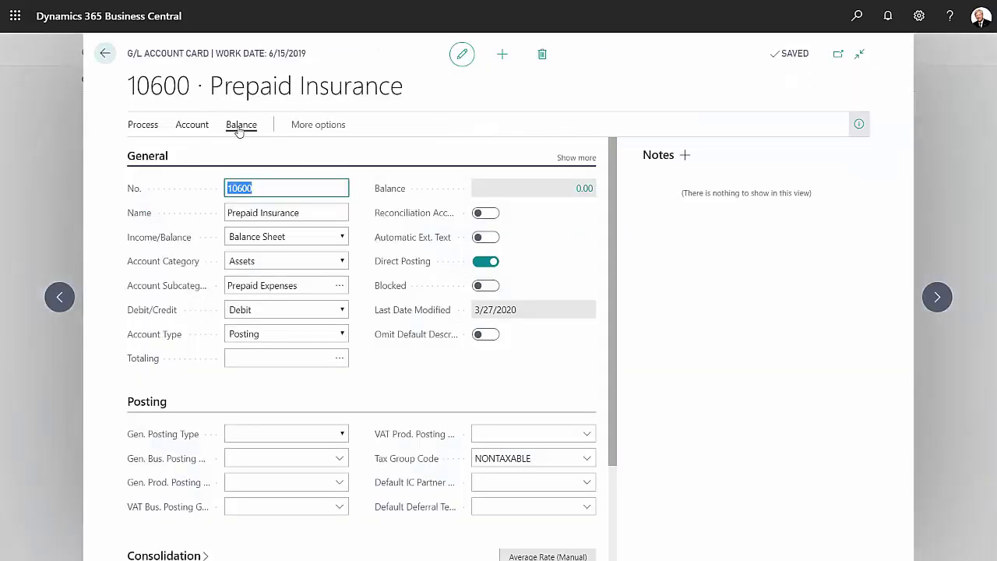
click(232, 127)
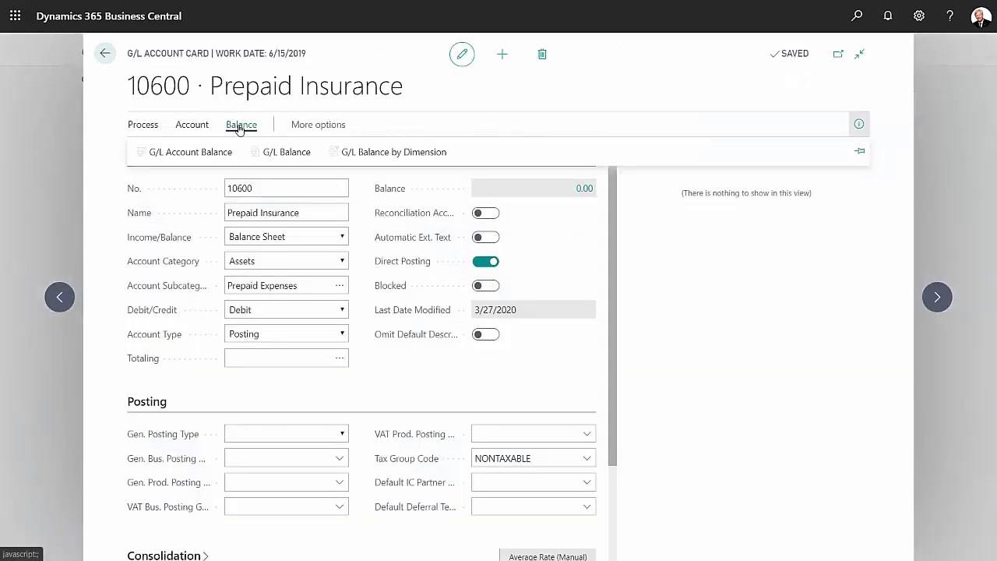
click(197, 152)
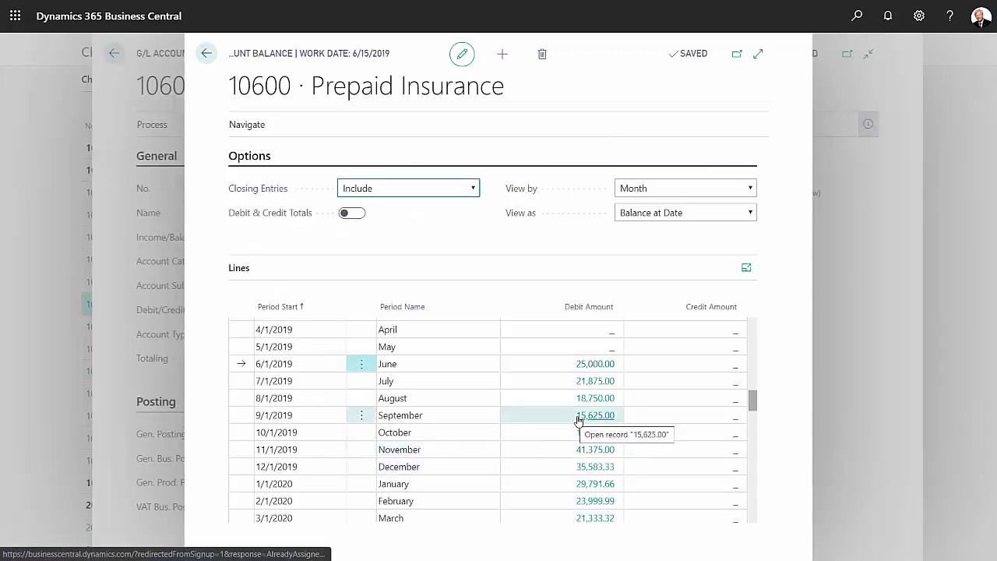
click(592, 414)
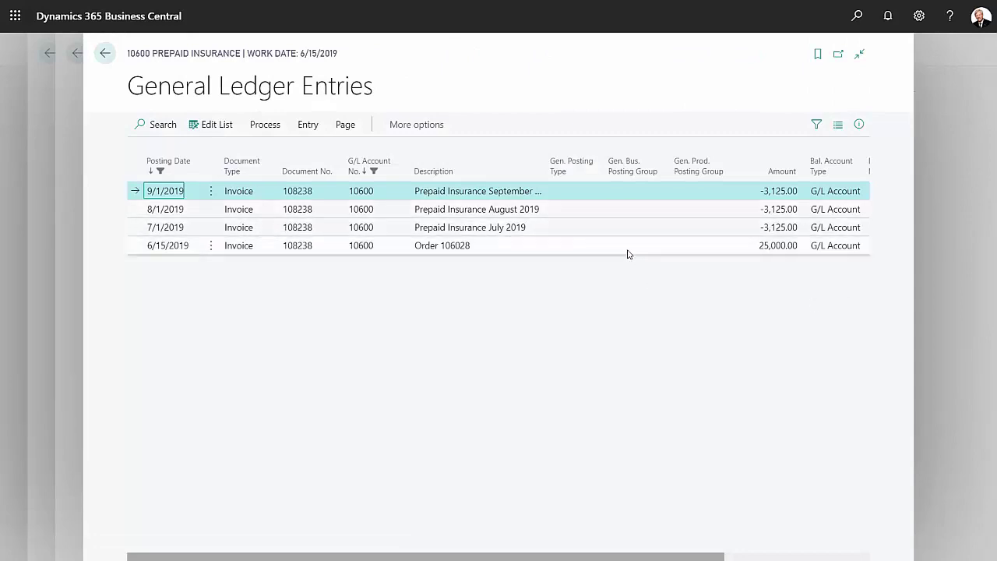
click(105, 53)
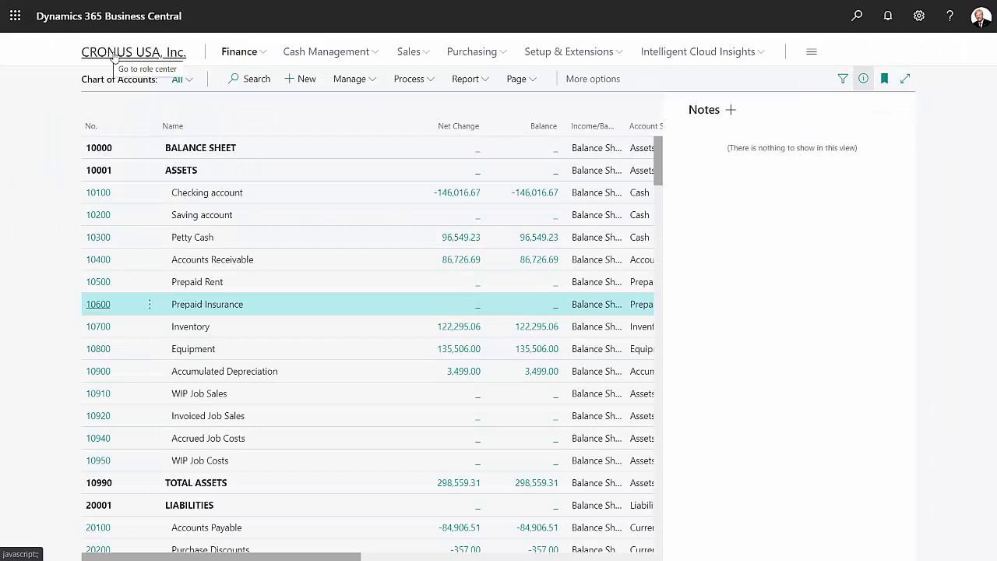
Find the Purchasing Deferral Summary report and preview it as of 12/31/2019
click(109, 53)
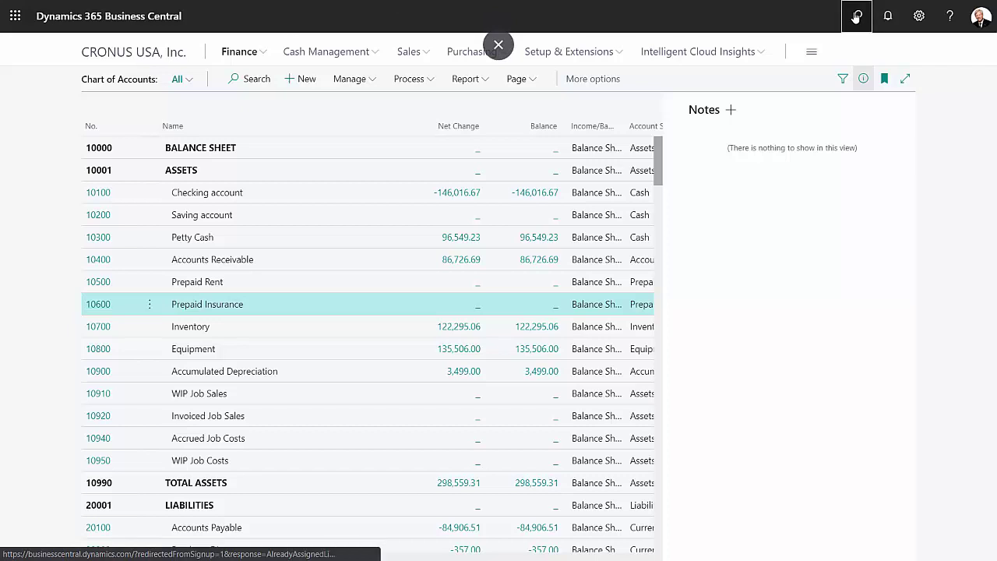
click(856, 17)
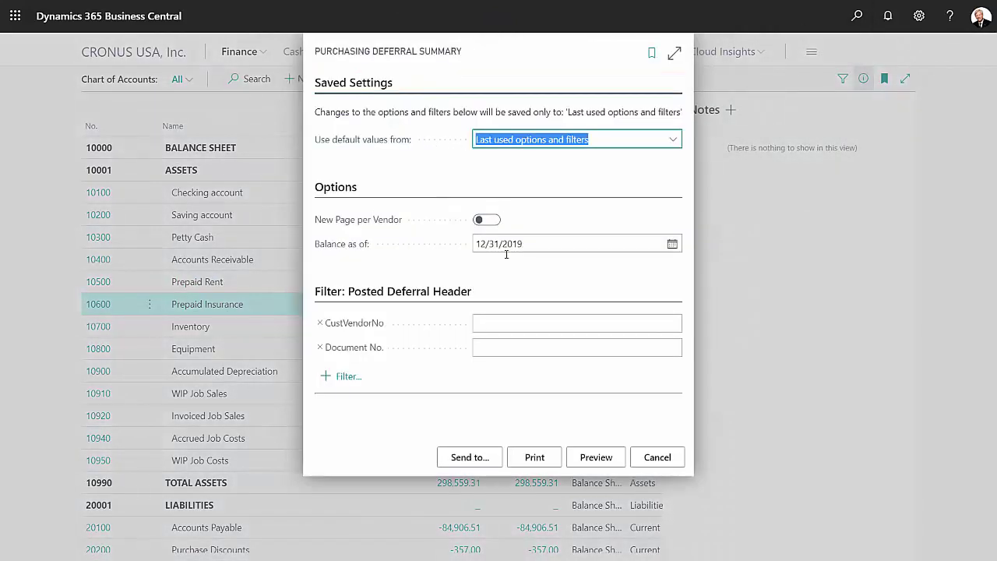
click(596, 458)
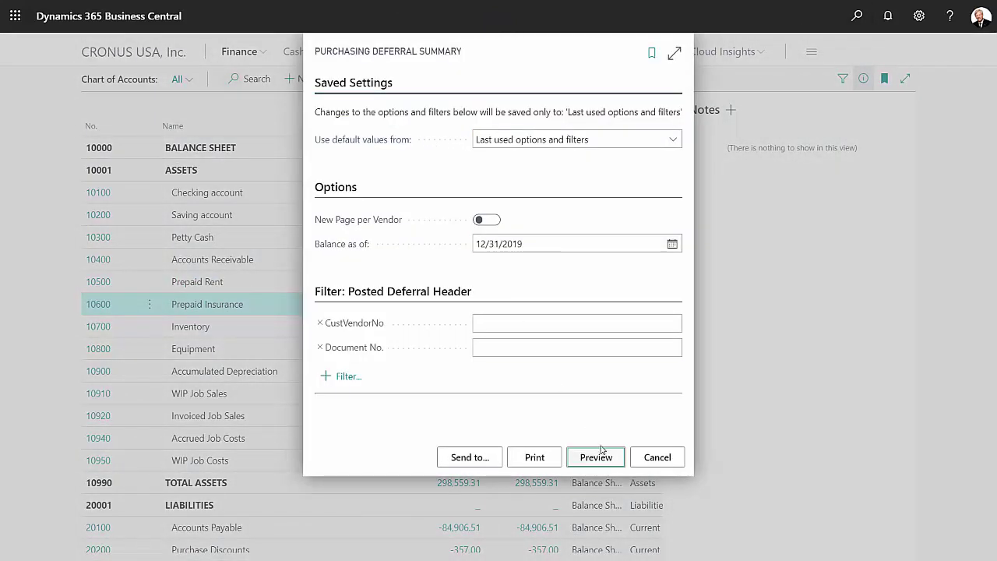